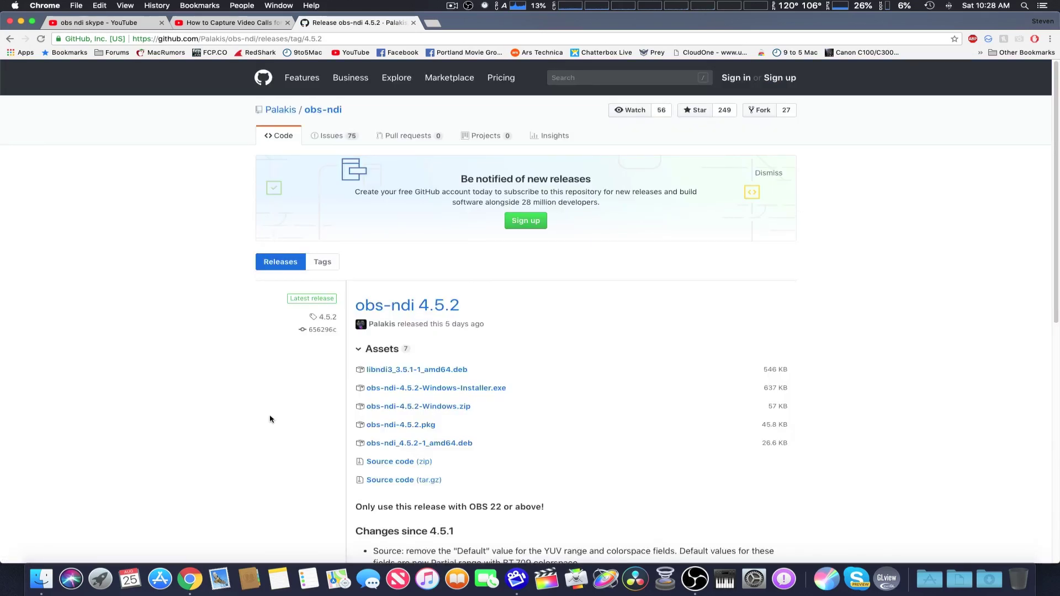
Download obs-ndi-4.5.2.pkg from the Assets list of the obs-ndi 4.5.2 release.
scroll(271, 419, "down", 1)
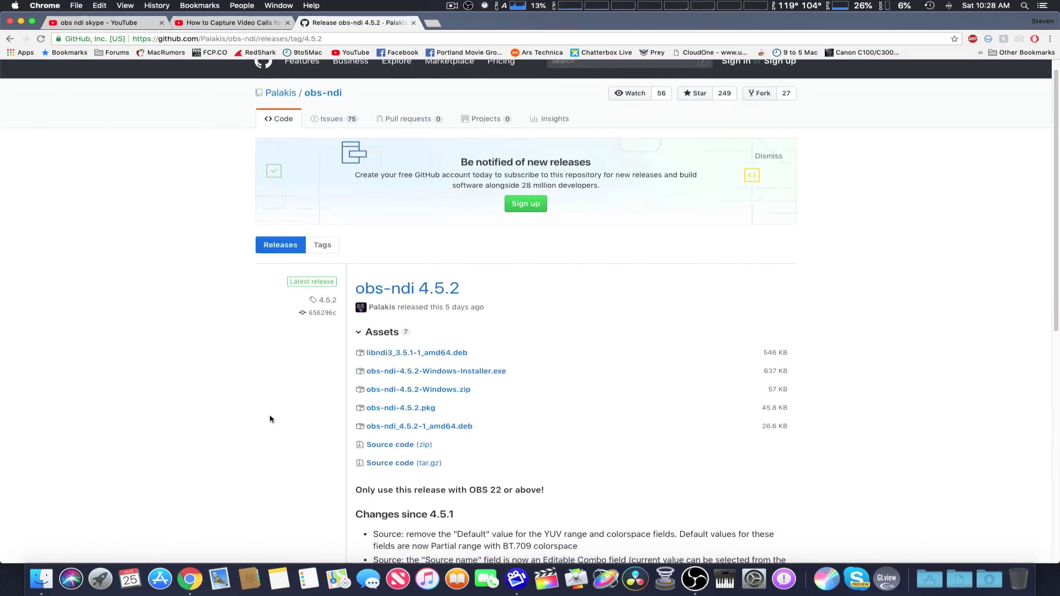
left_click(392, 409)
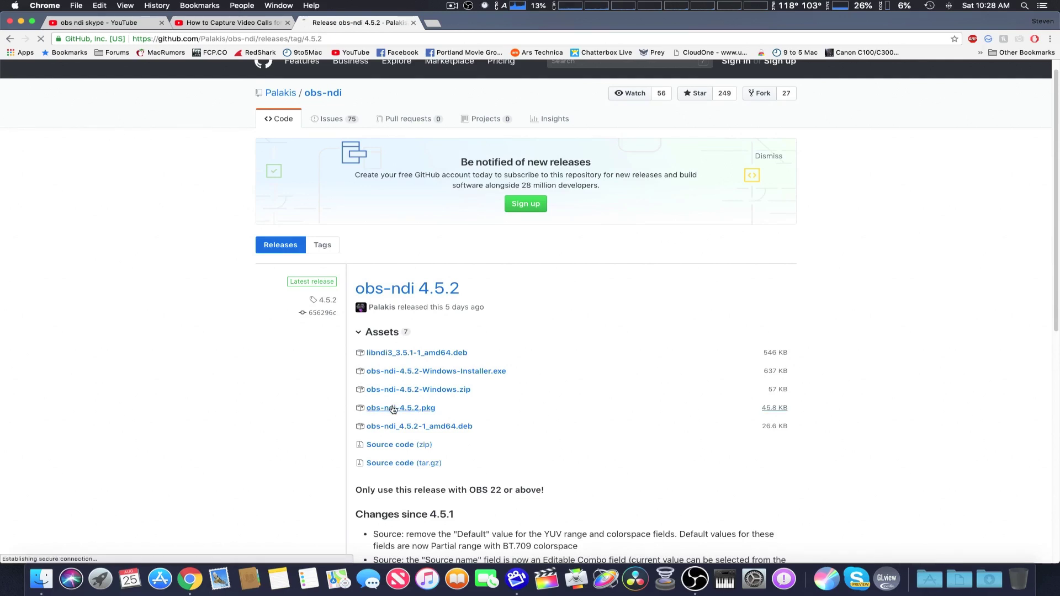
Run the obs-ndi standard install, authorise it with the account password, and close the installer.
left_click(670, 353)
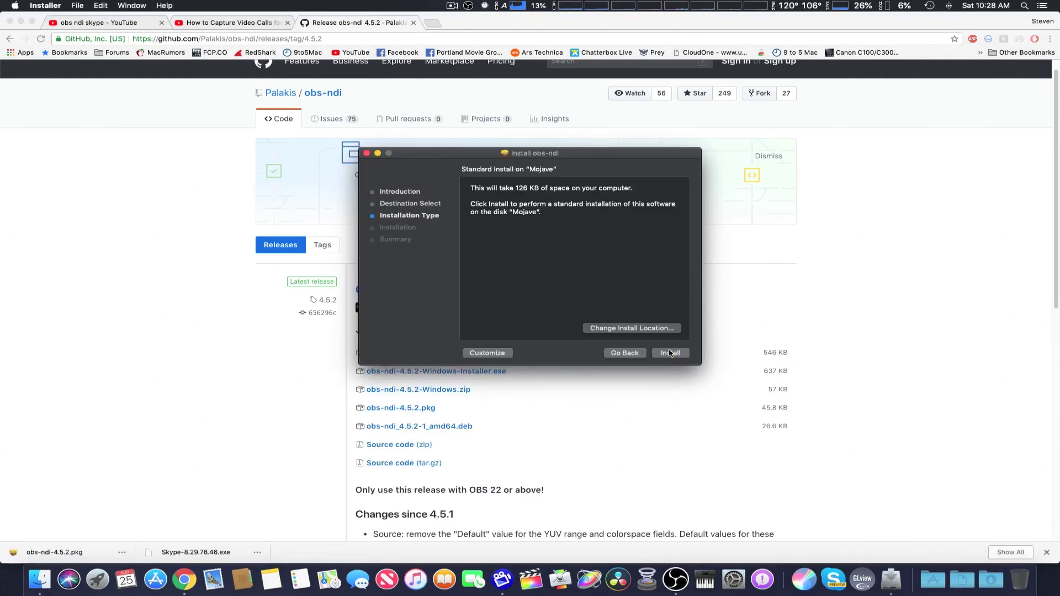
left_click(670, 353)
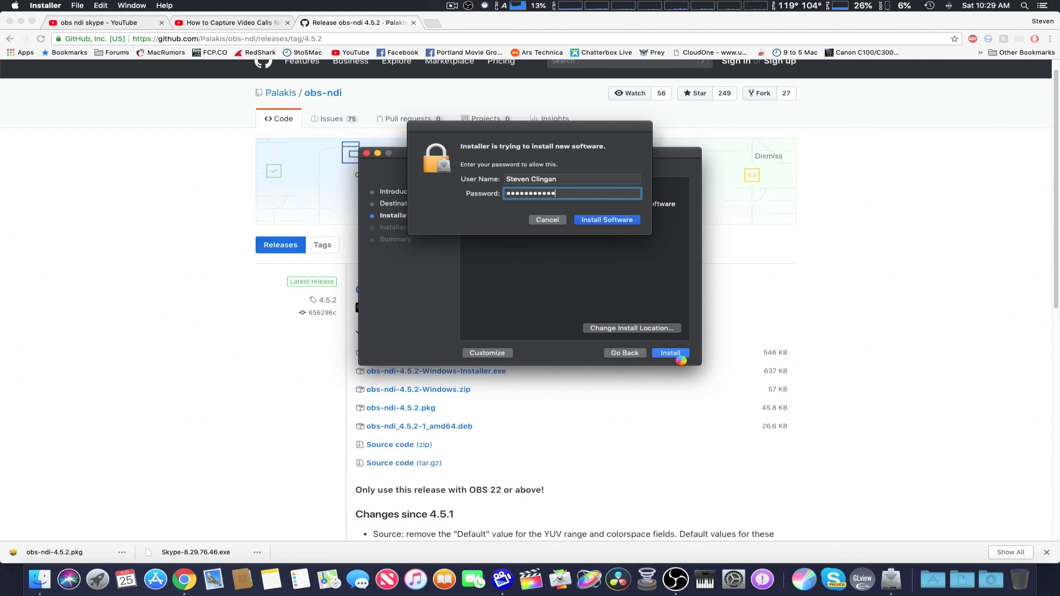
left_click(591, 221)
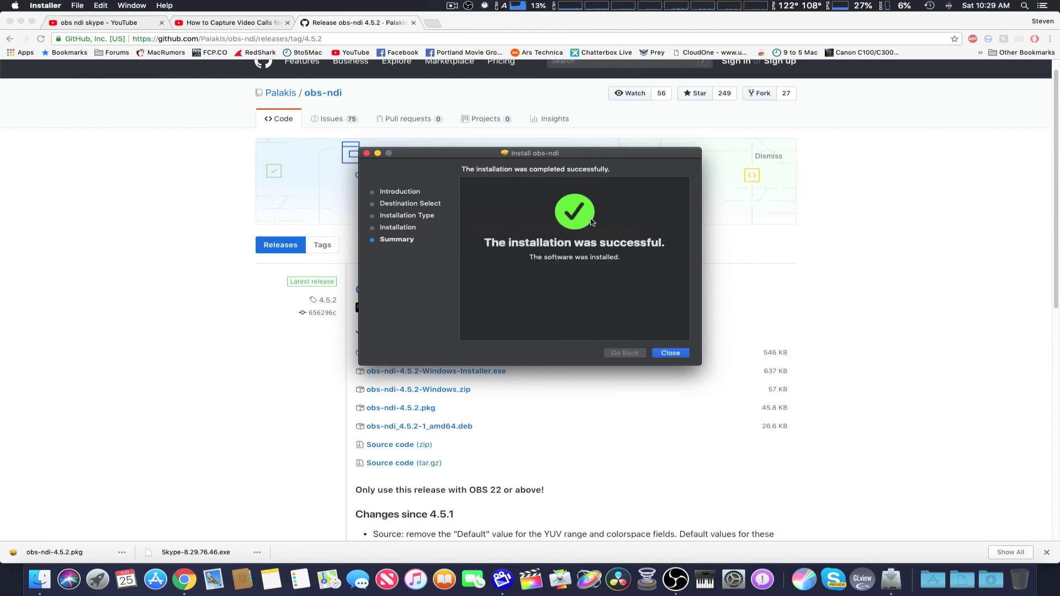
left_click(664, 352)
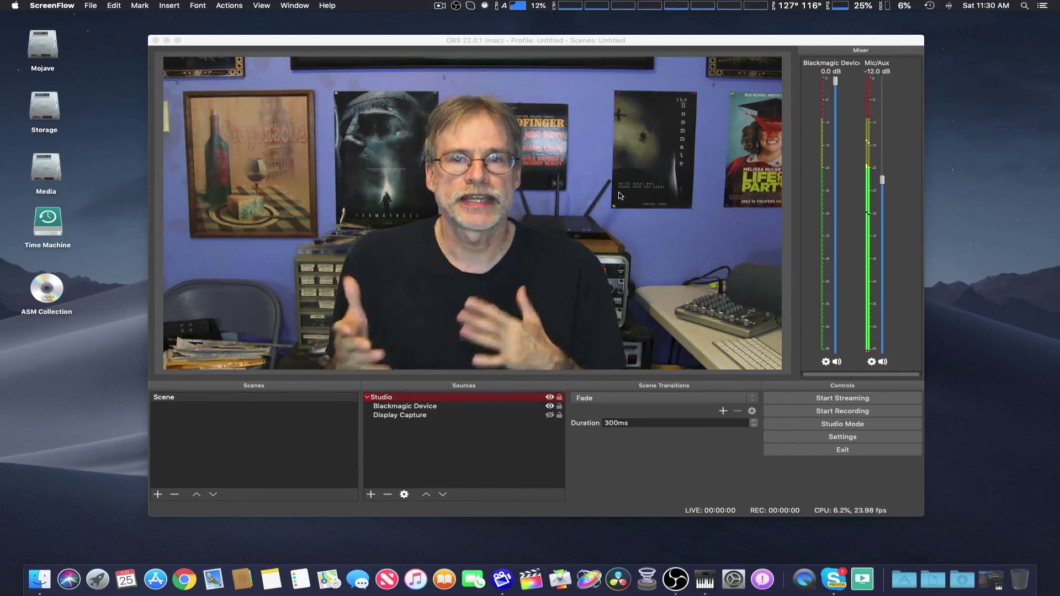
Focus OBS, then bring Skype with the Skype Test Call chat to the front.
left_click(419, 40)
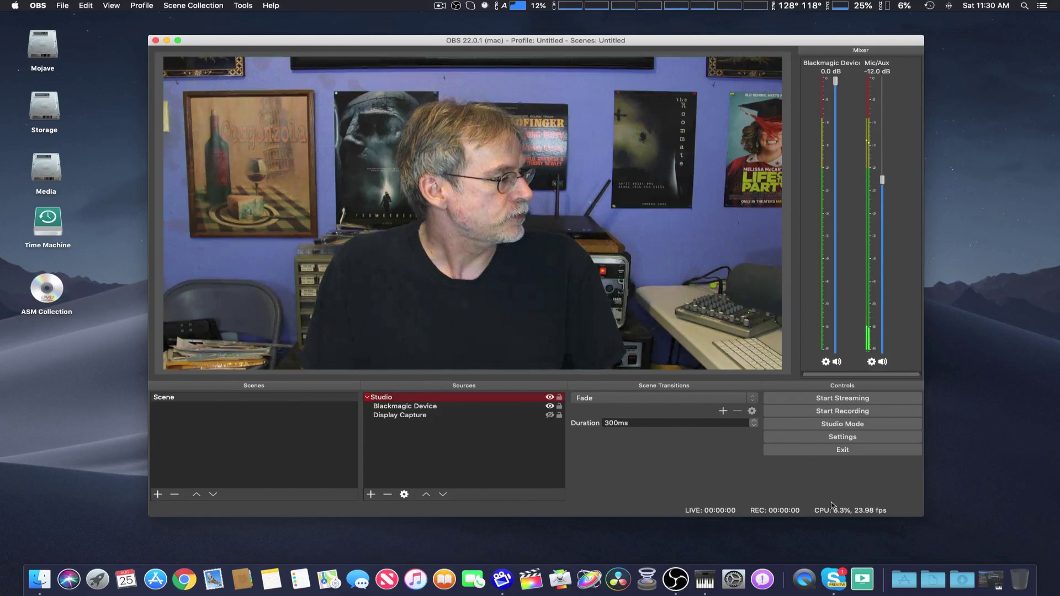
left_click(833, 579)
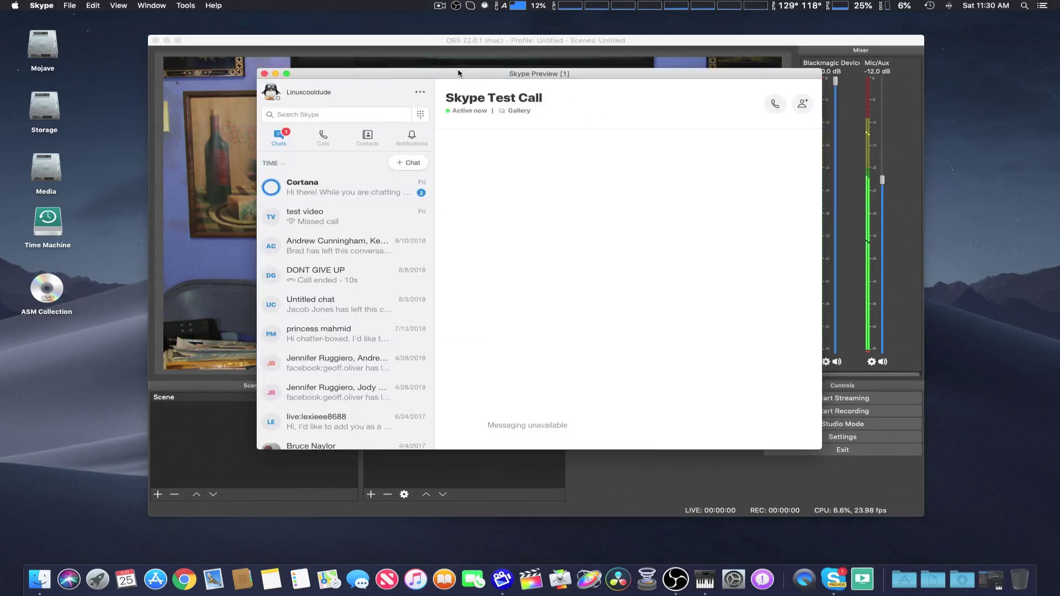
Switch on Allow NDI usage in Skype's Calling > Advanced settings, then close Settings.
left_click(43, 6)
left_click(59, 34)
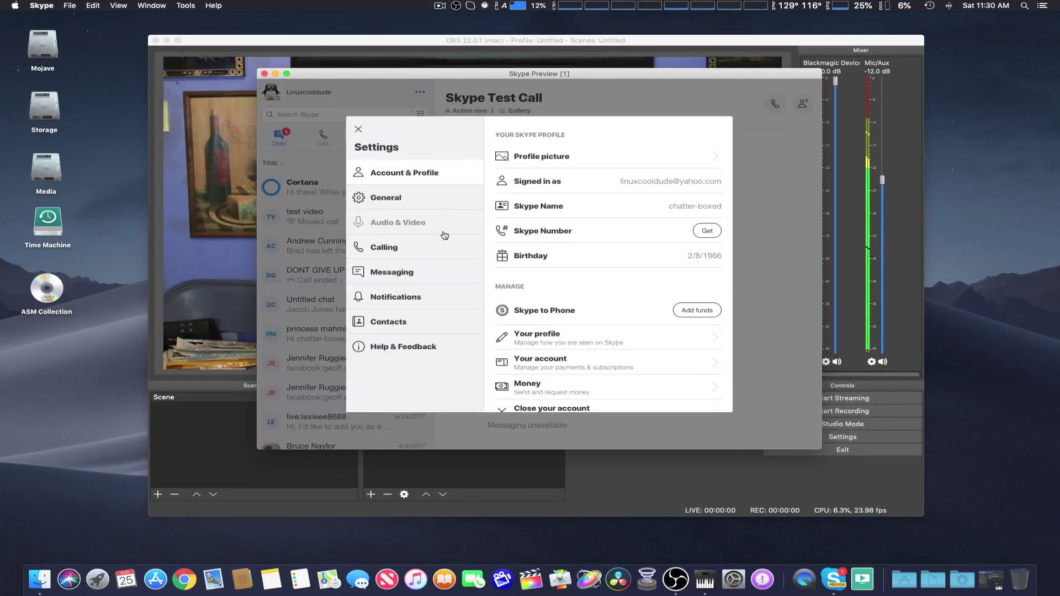
left_click(381, 245)
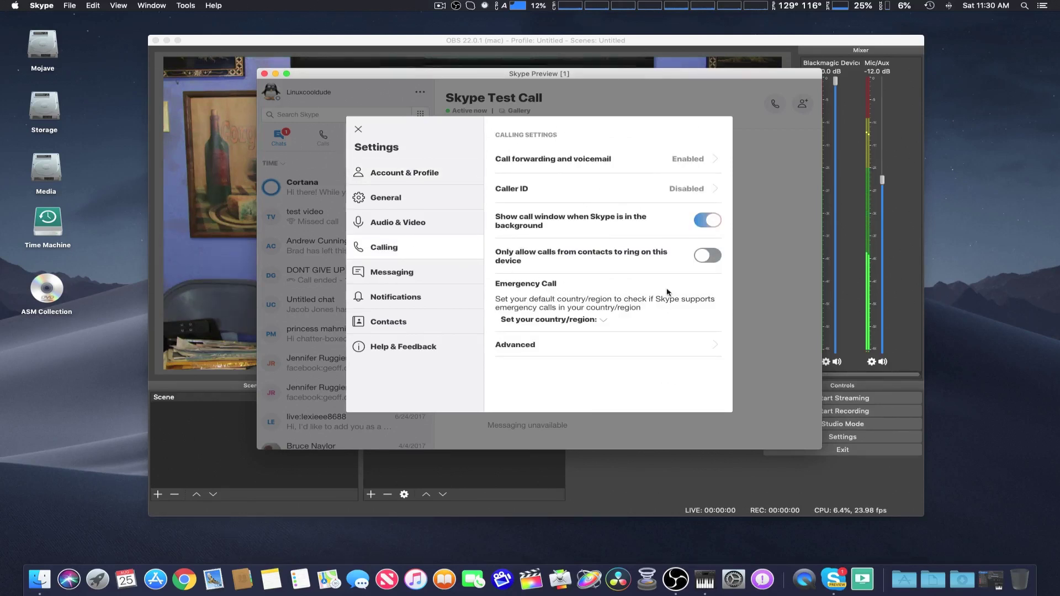
left_click(517, 348)
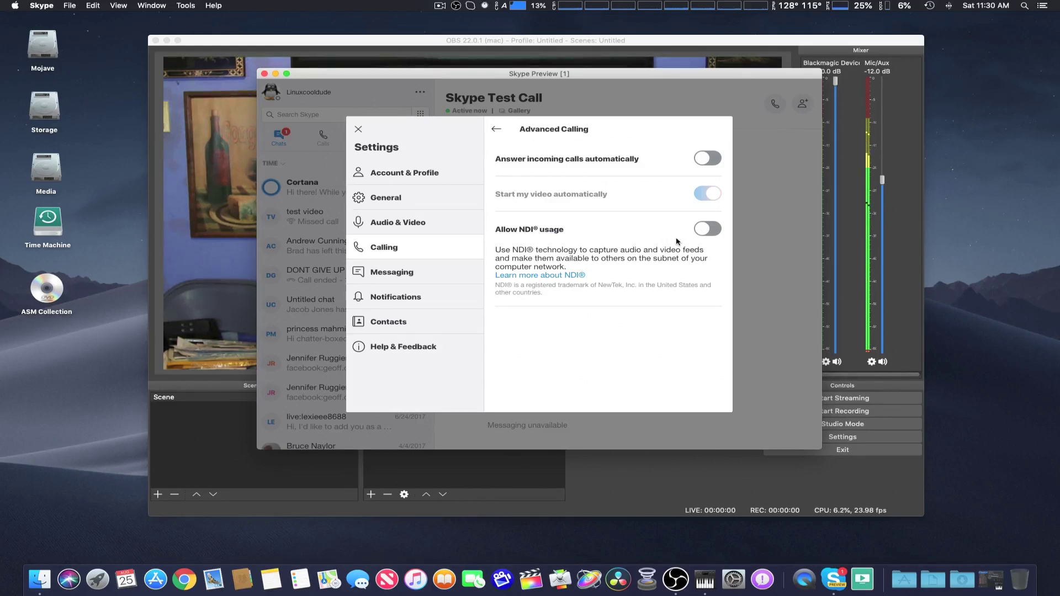
left_click(716, 231)
left_click(358, 131)
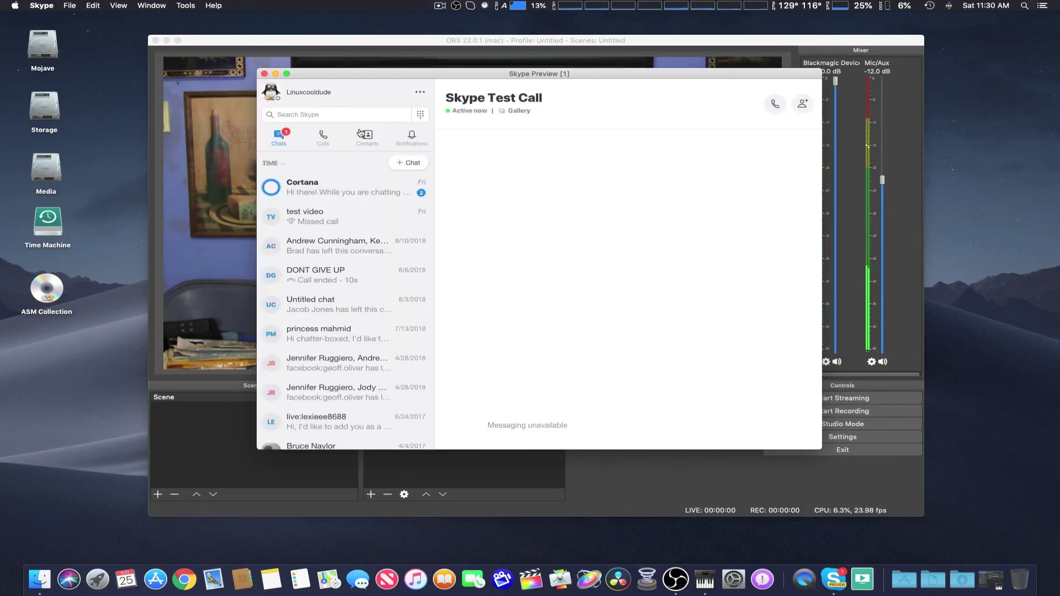
Search 'call', start a muted audio call to Skype Test Call, and return to OBS.
left_click(335, 114)
type("call")
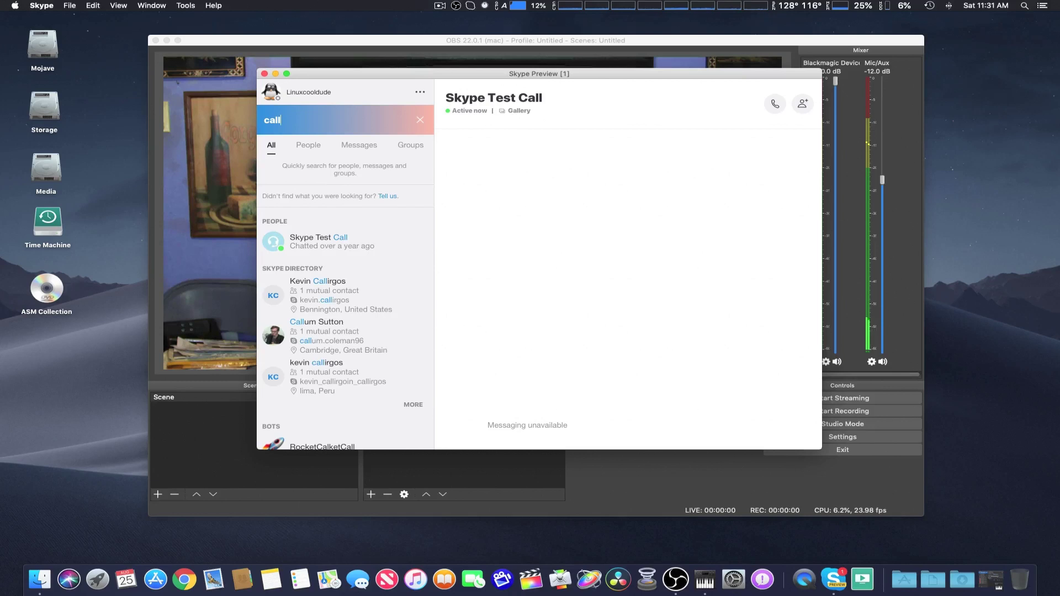
left_click(775, 107)
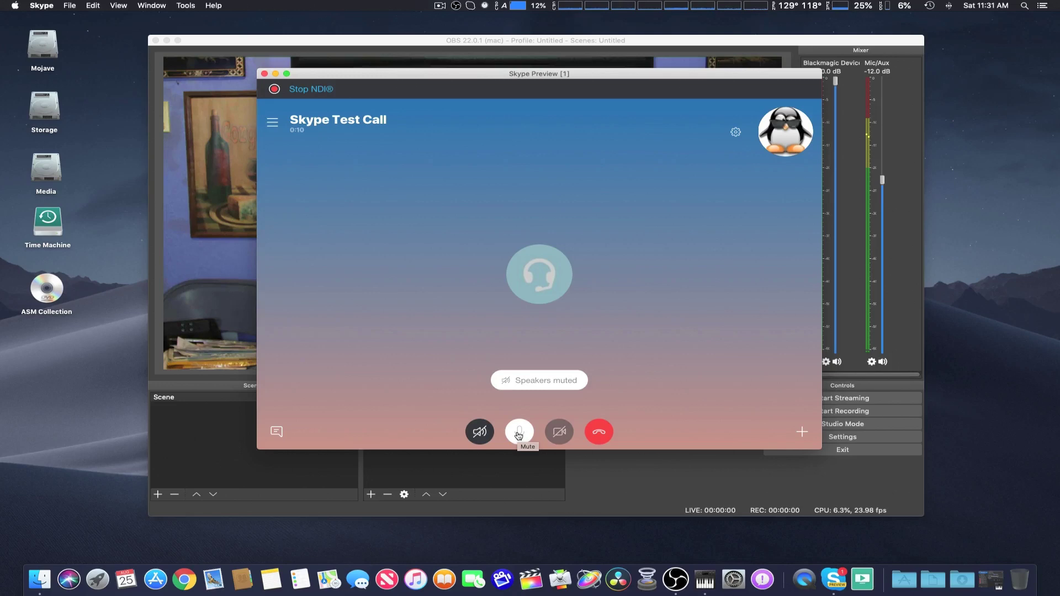
left_click(519, 434)
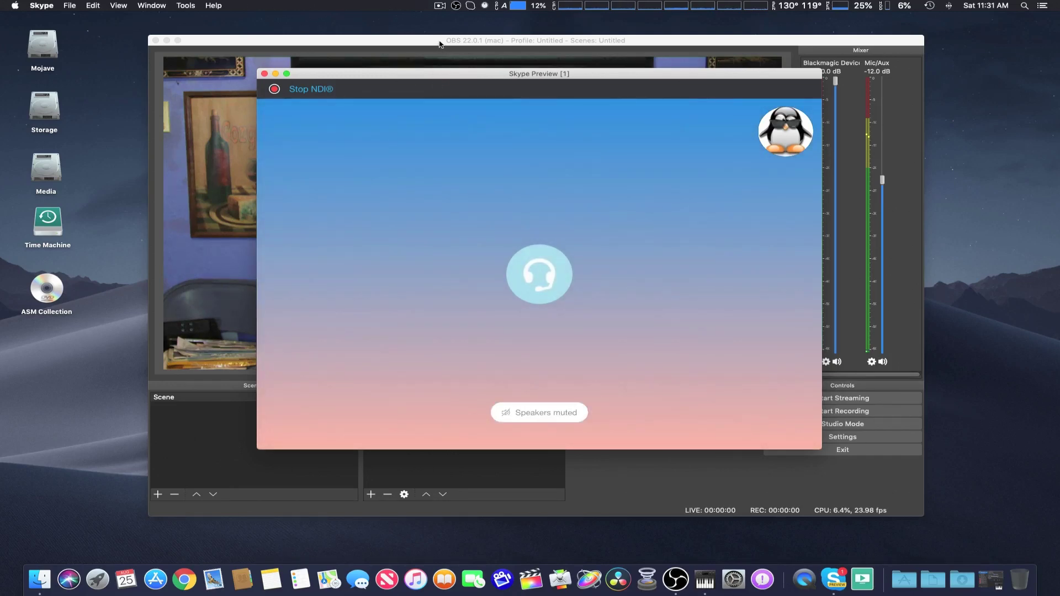
left_click(439, 41)
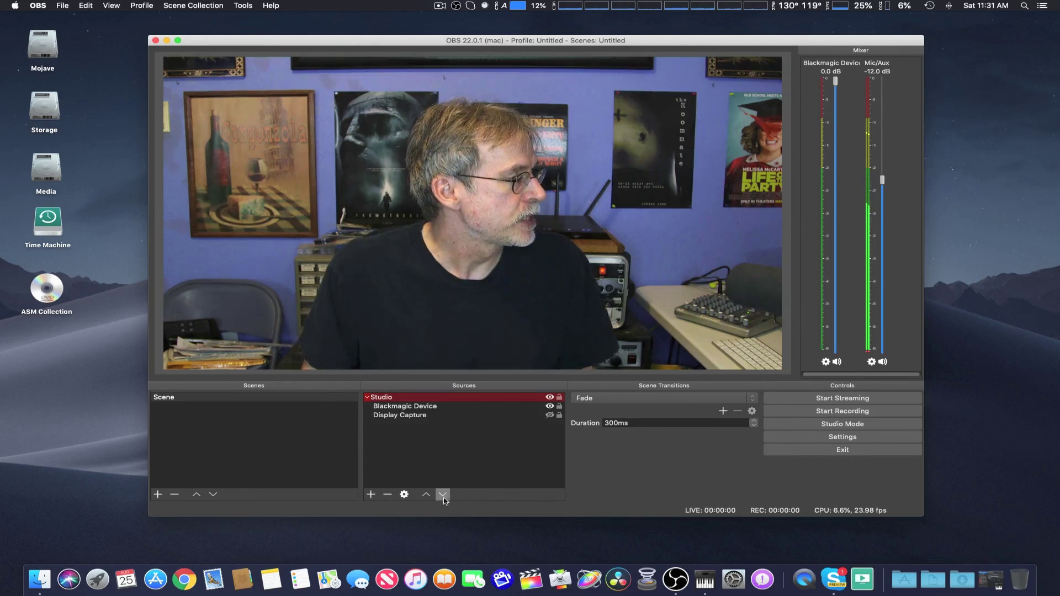
Add a new NDI™ Source to the Studio scene.
left_click(371, 495)
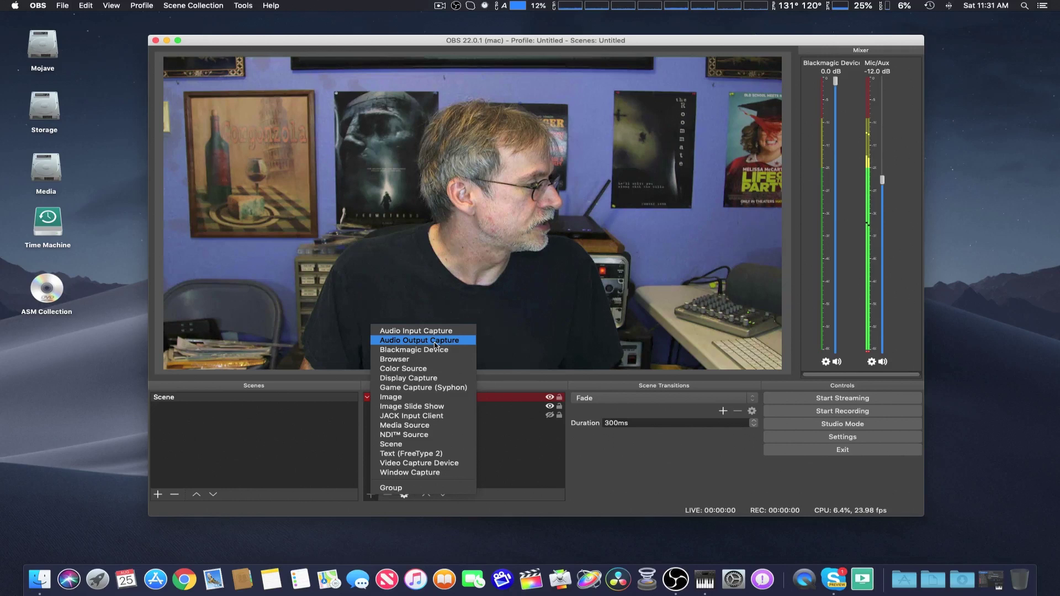
left_click(436, 437)
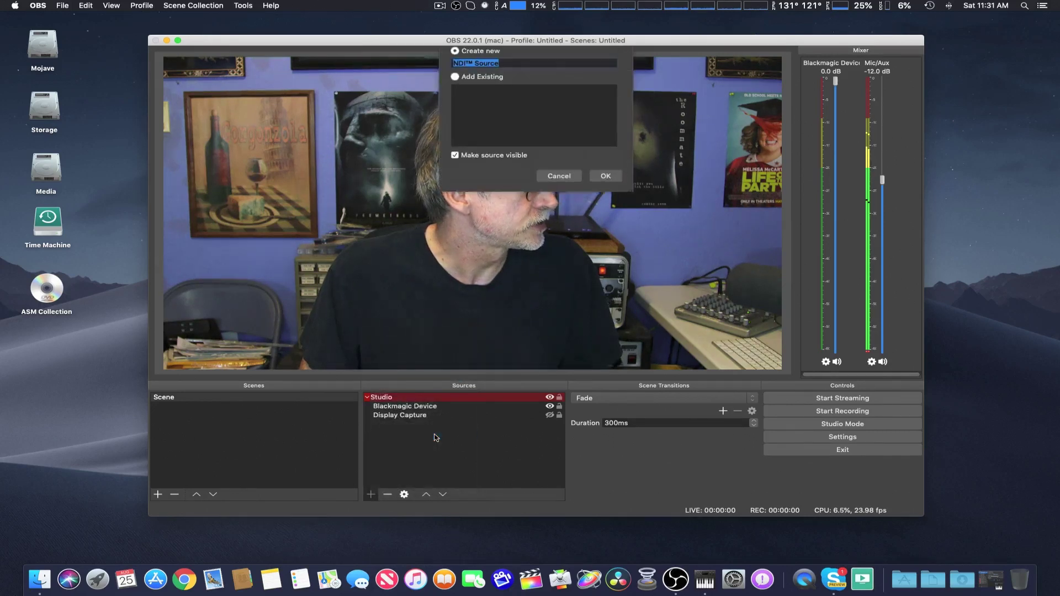
left_click(604, 186)
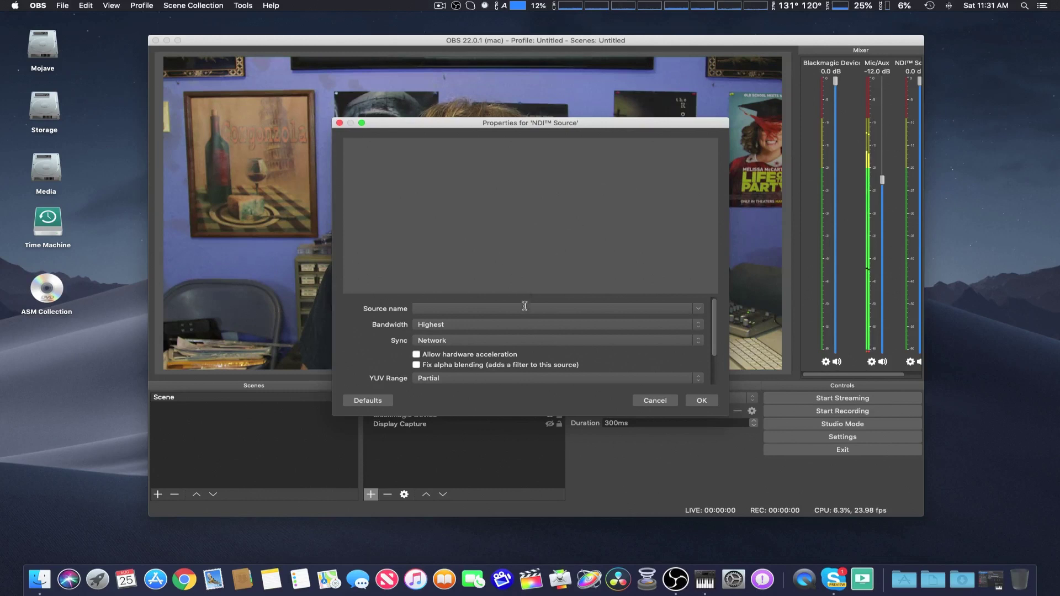
Set the NDI Source's source name to the Skype call feed, then bring Skype forward.
left_click(697, 310)
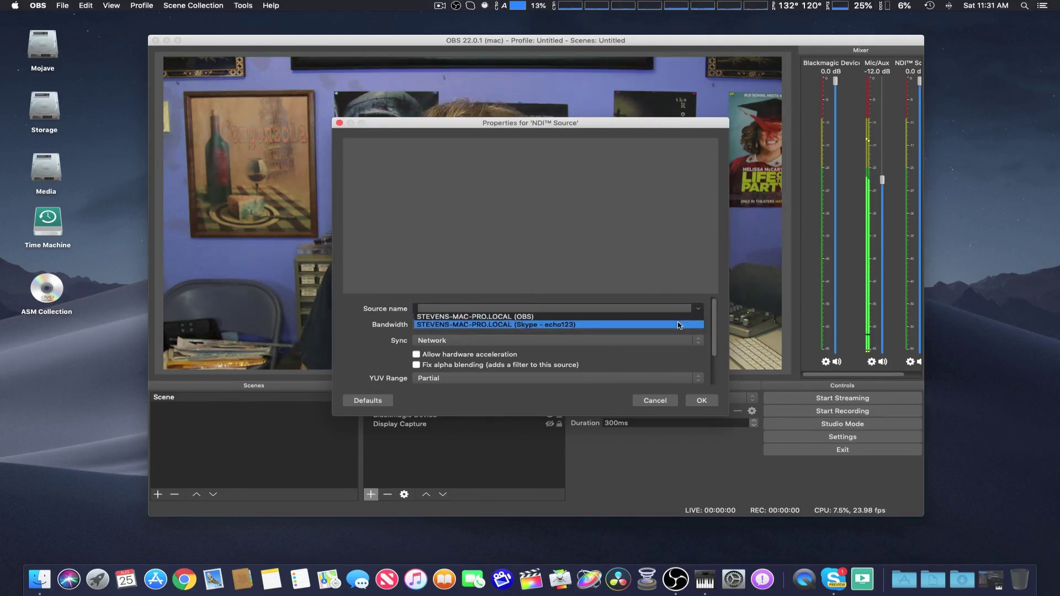
left_click(678, 325)
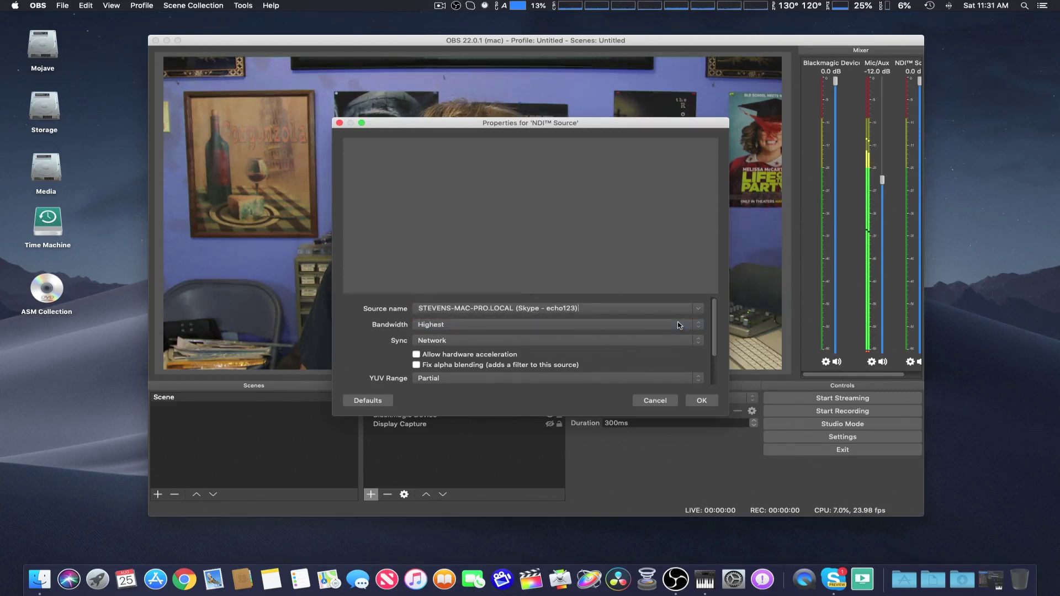
left_click(698, 401)
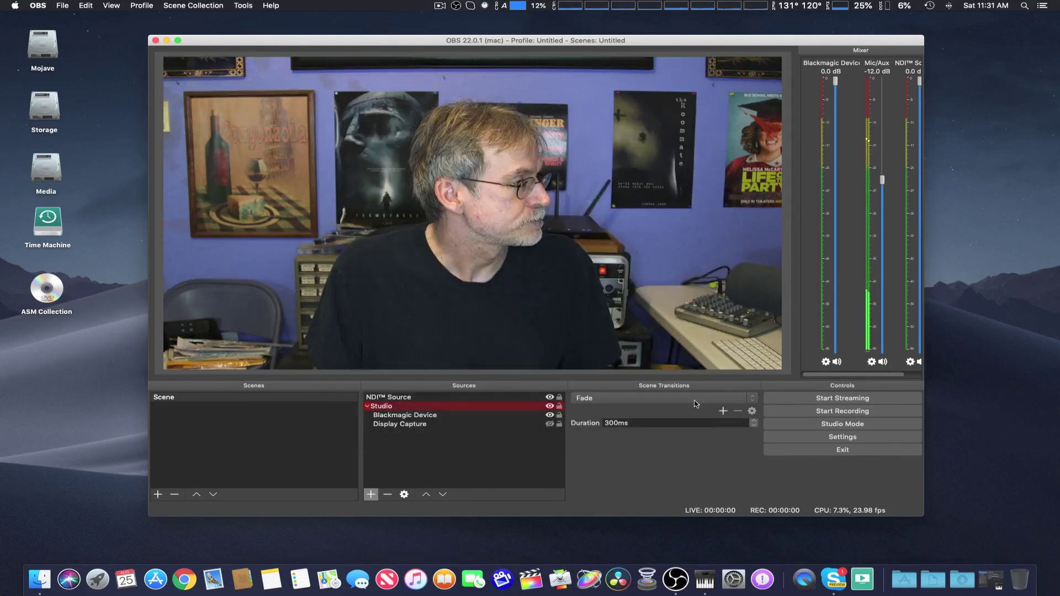
left_click(831, 578)
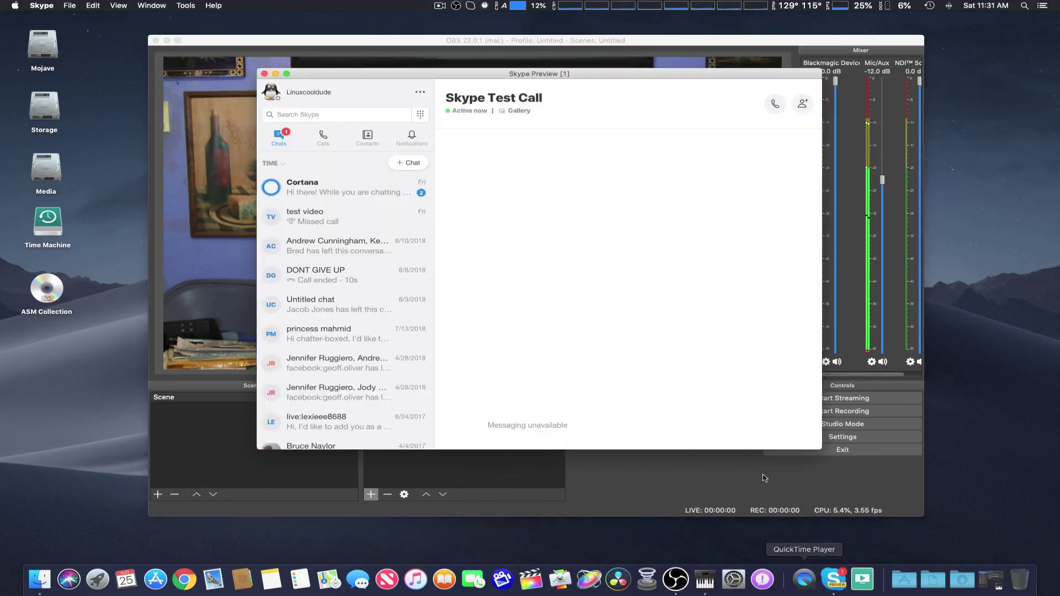
Start the Skype test call, show the NDI Source feed, and mute its Mixer audio.
left_click(775, 103)
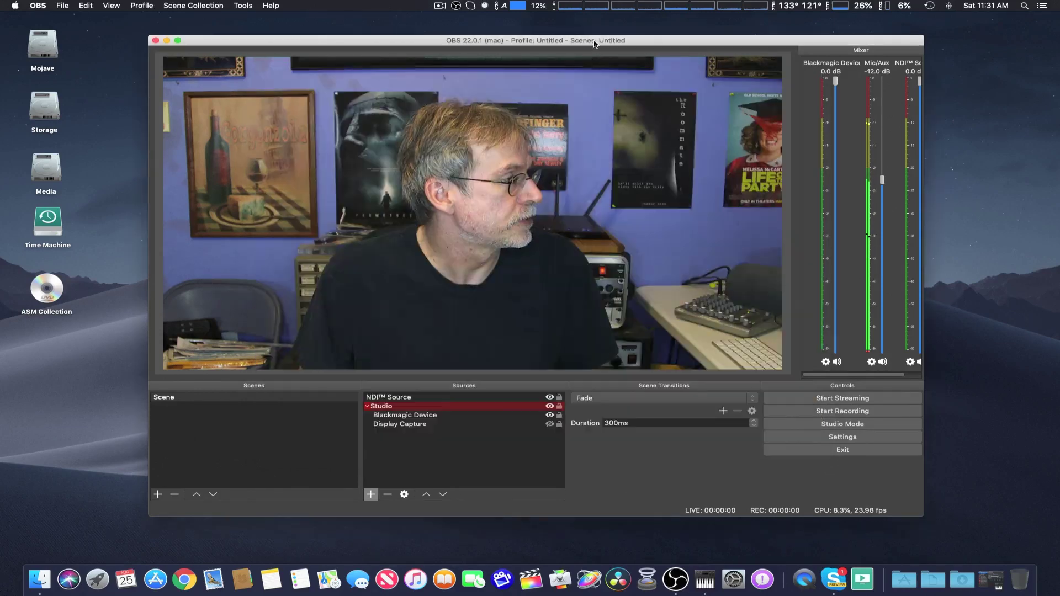
left_click(416, 398)
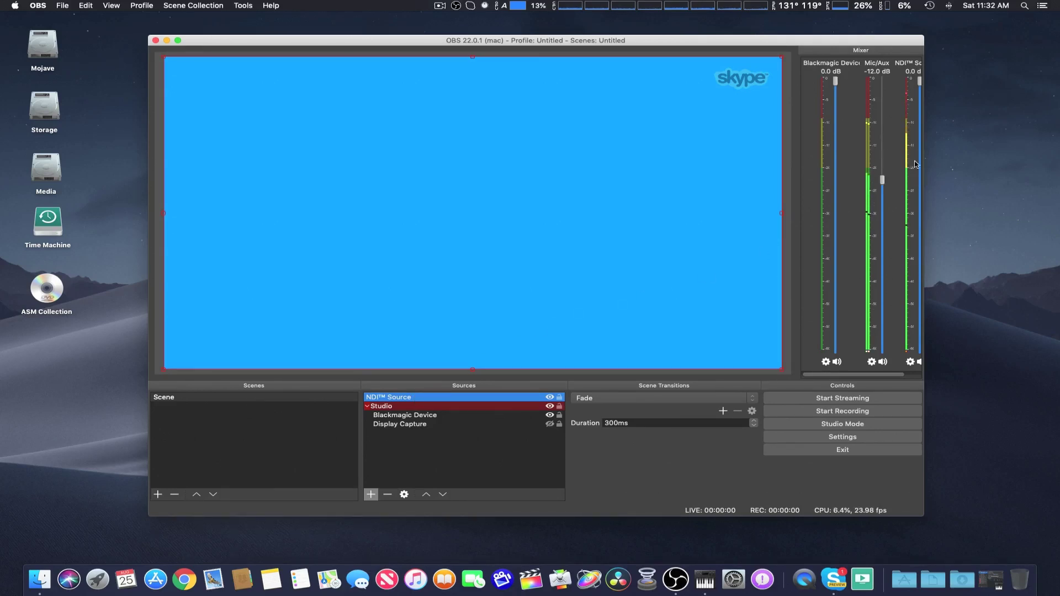
left_click(919, 362)
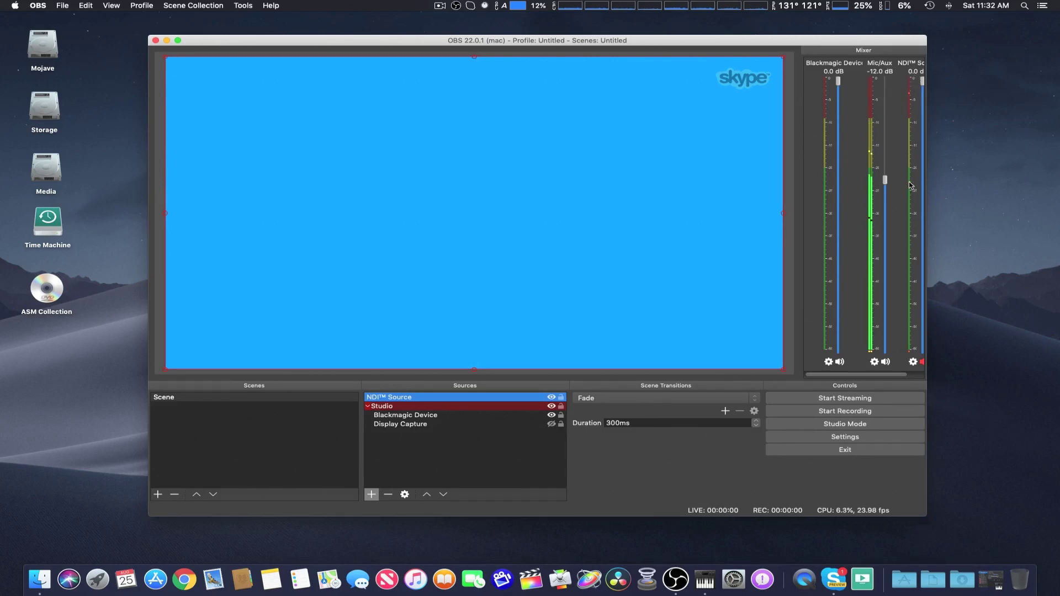
key("Down")
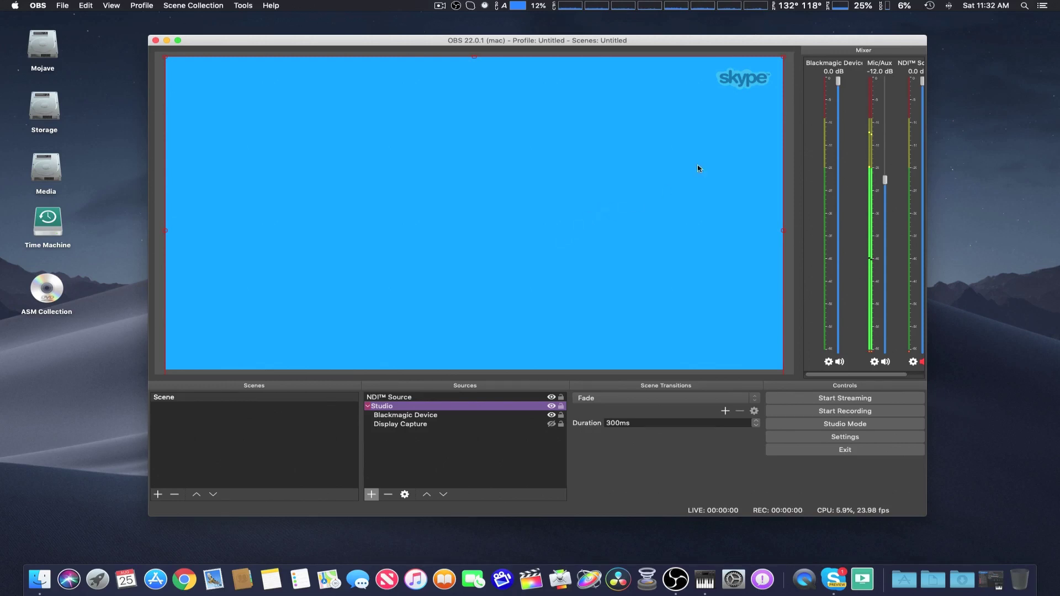
left_click(746, 93)
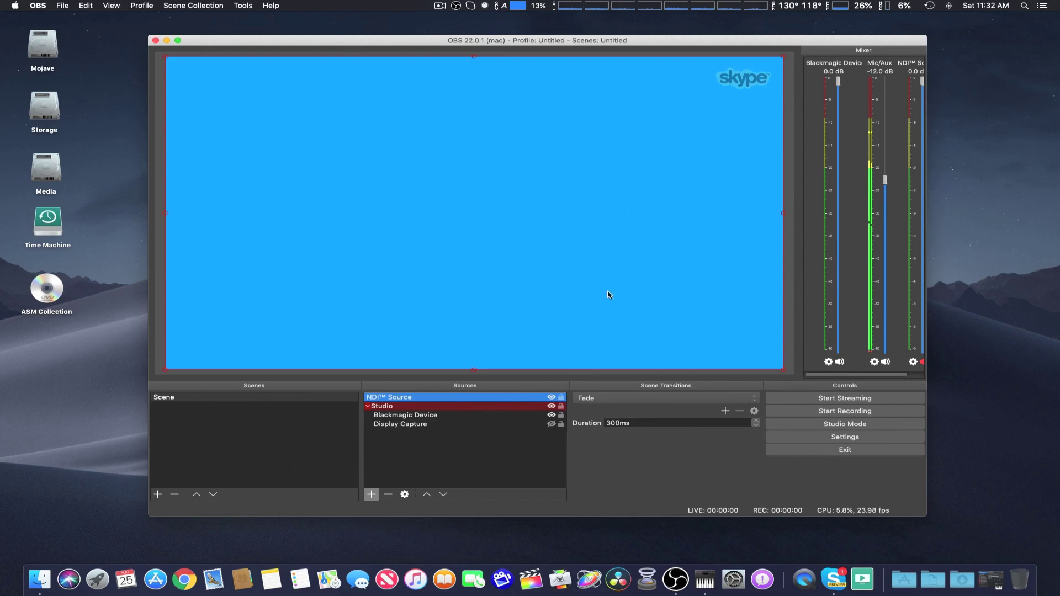
Drag the NDI Source below Display Capture so the camera feed shows again.
left_click(421, 417)
left_click_drag(407, 401, 415, 436)
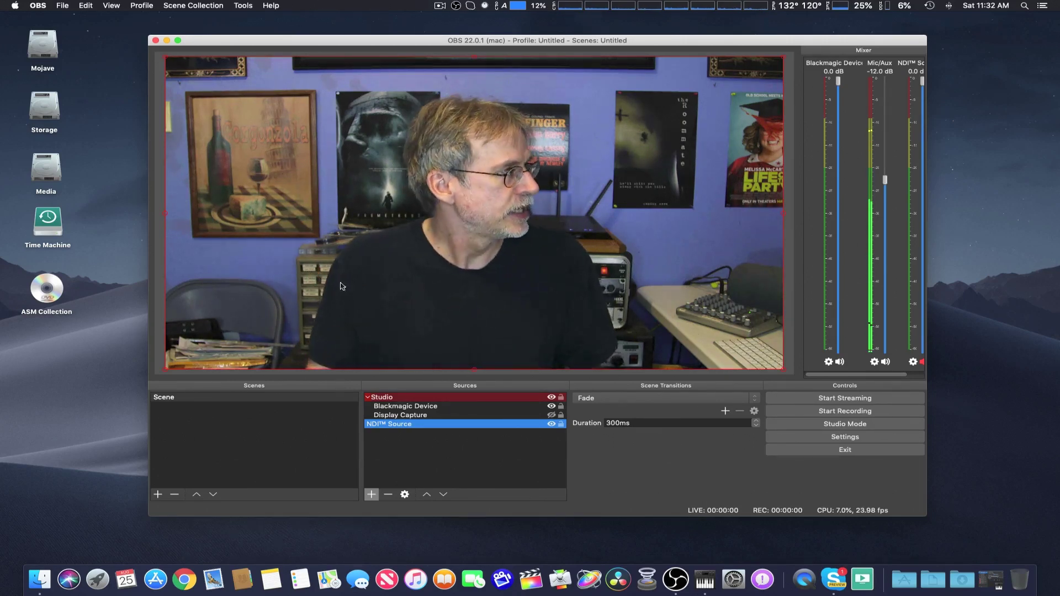
left_click(242, 6)
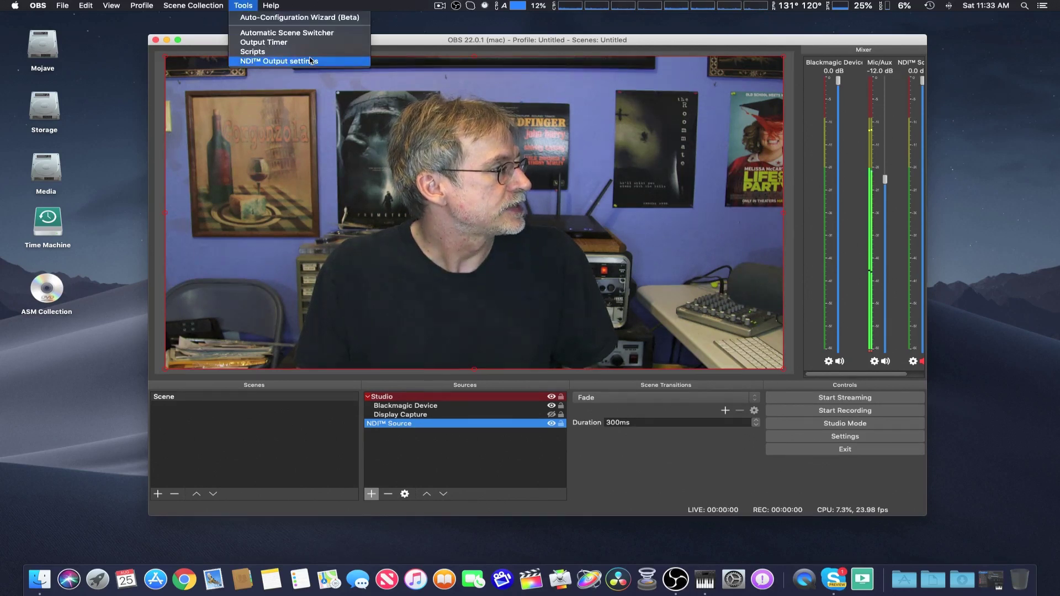
Keep Main Output enabled in the NDI Output settings, then bring OBS to the front.
left_click(343, 62)
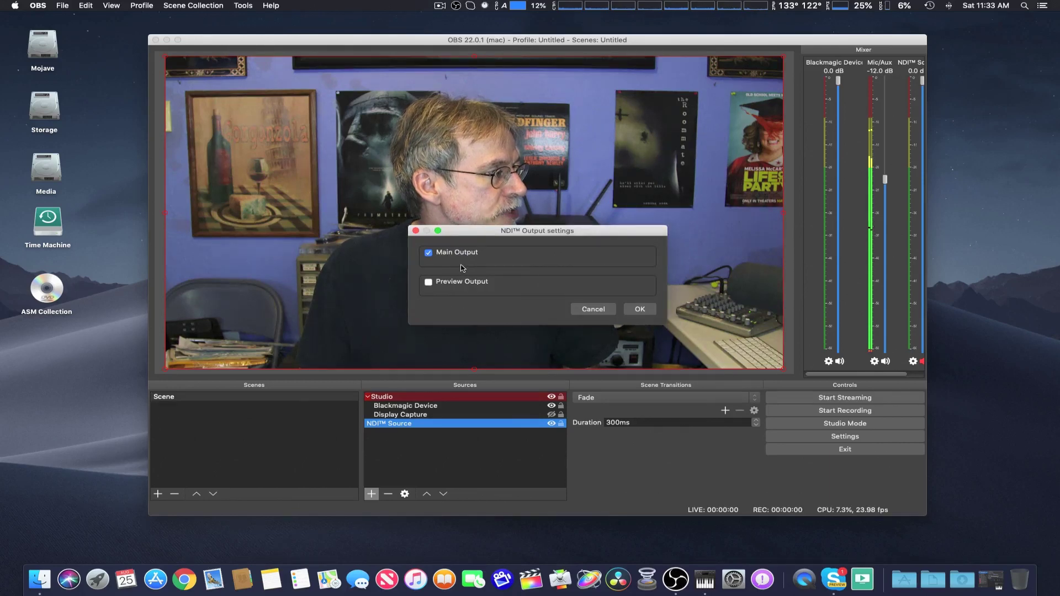
left_click(636, 308)
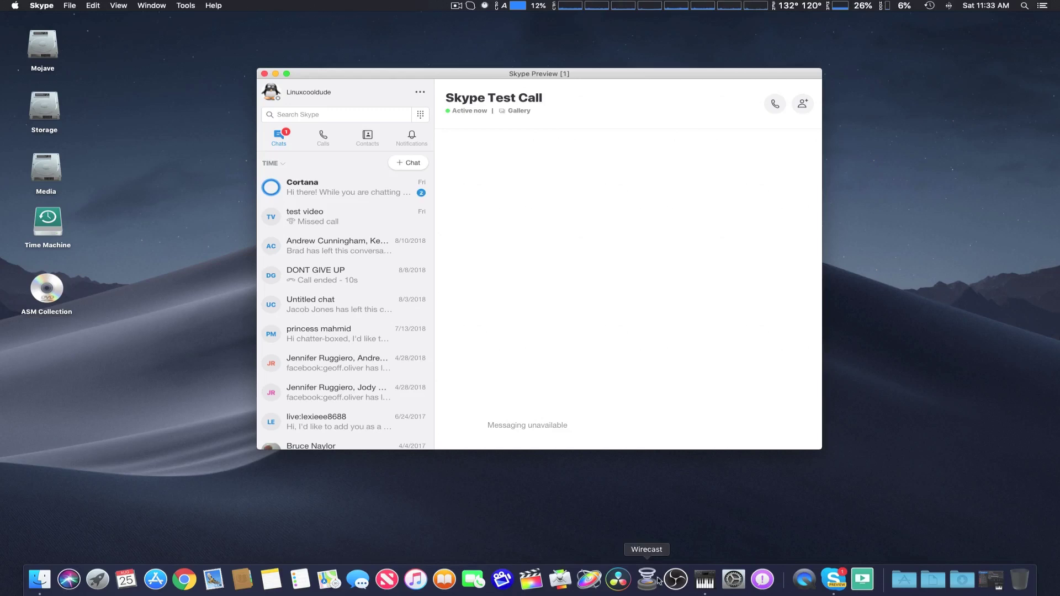
left_click(675, 578)
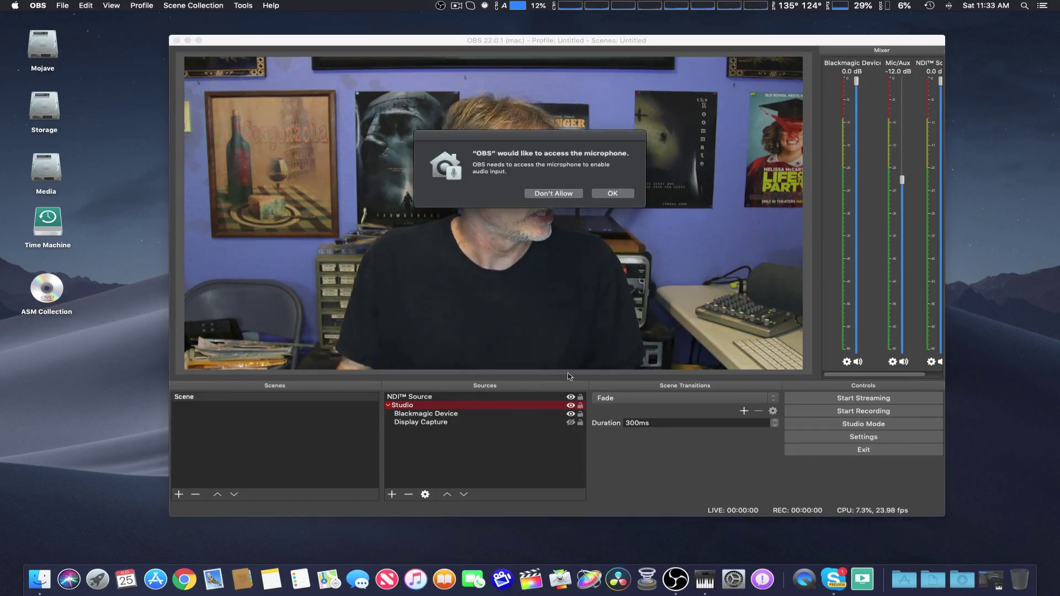
left_click(612, 193)
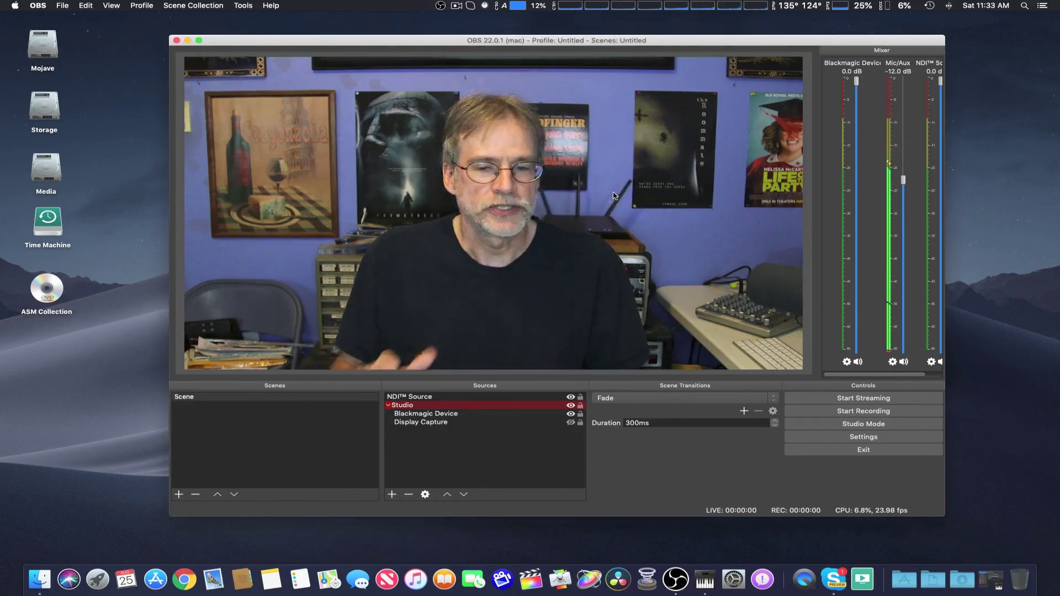